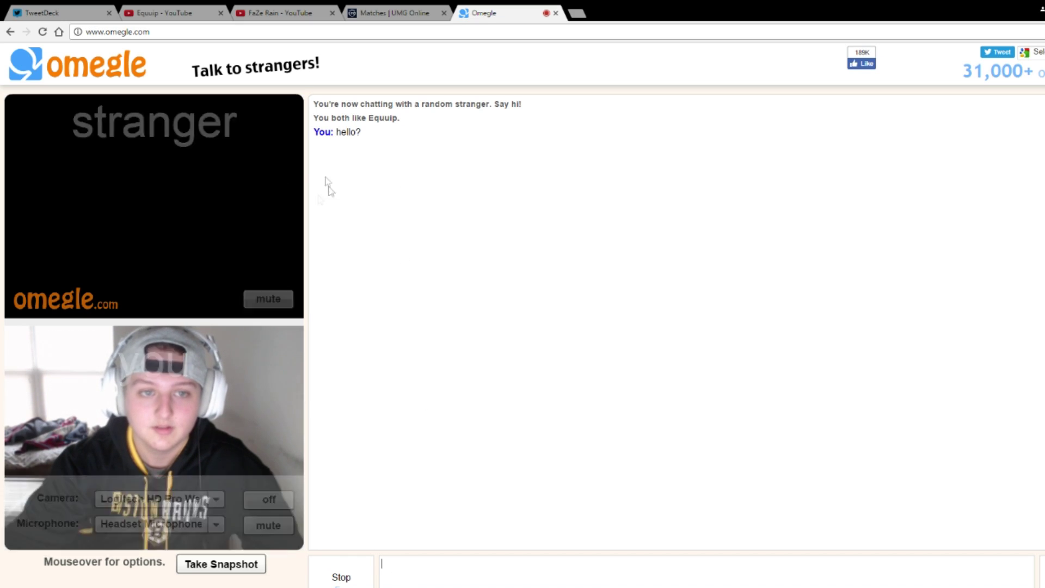
# Step: Skip to a new Equuip stranger and reselect the webcam so your video shows
pyautogui.click(342, 576)
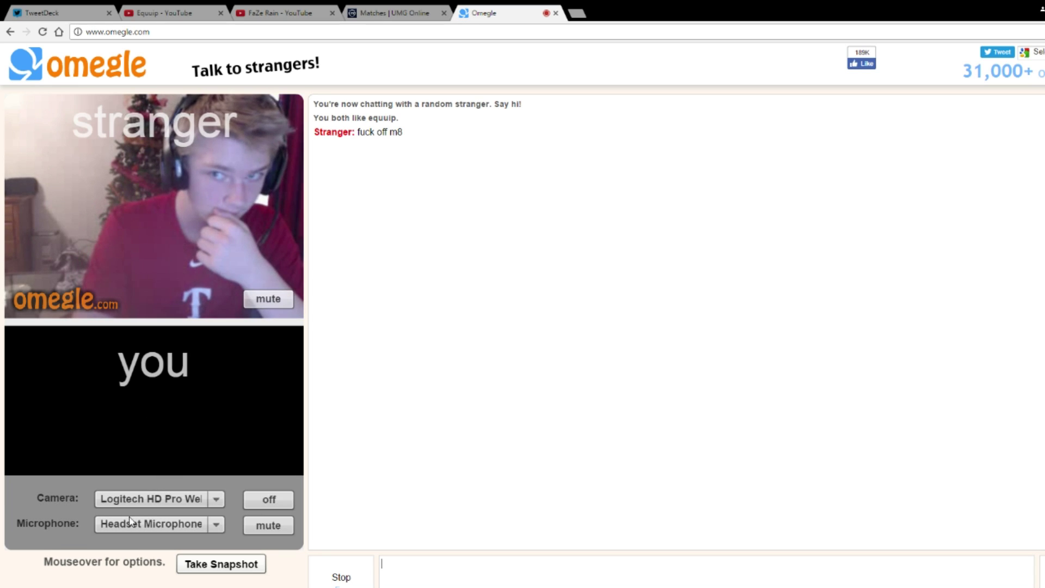
pyautogui.click(155, 499)
pyautogui.click(177, 536)
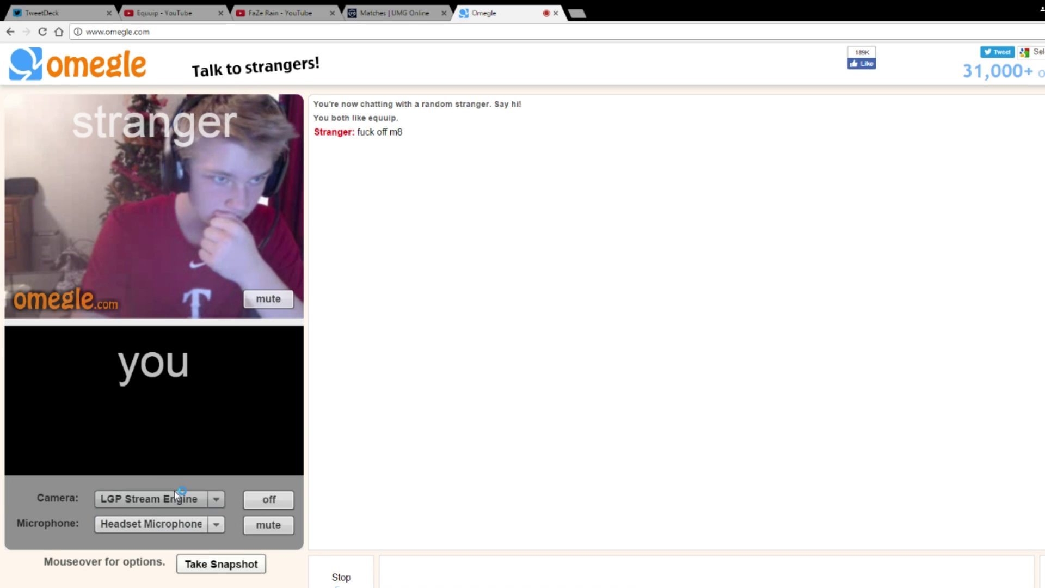
pyautogui.click(155, 499)
pyautogui.click(160, 518)
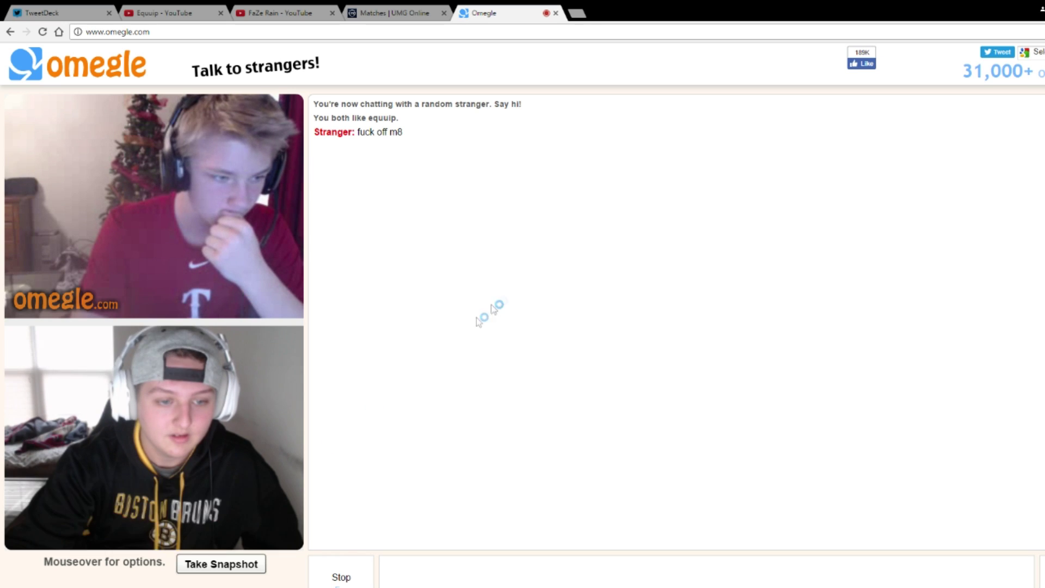
# Step: Send 'can you hear me' in chat, then open the microphone list
pyautogui.click(433, 566)
pyautogui.write('d')
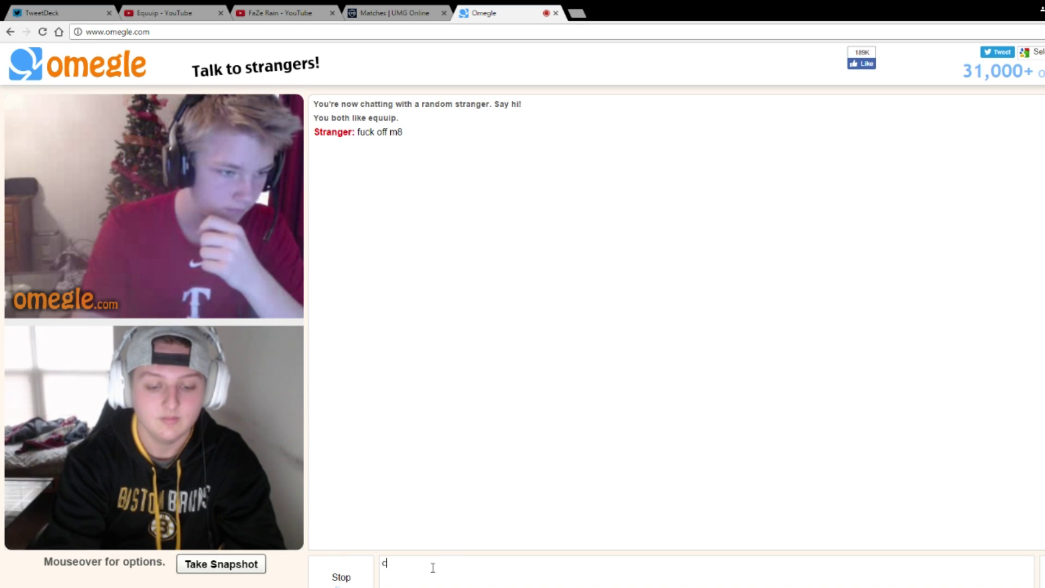
pyautogui.write('can you hear me')
pyautogui.press('Return')
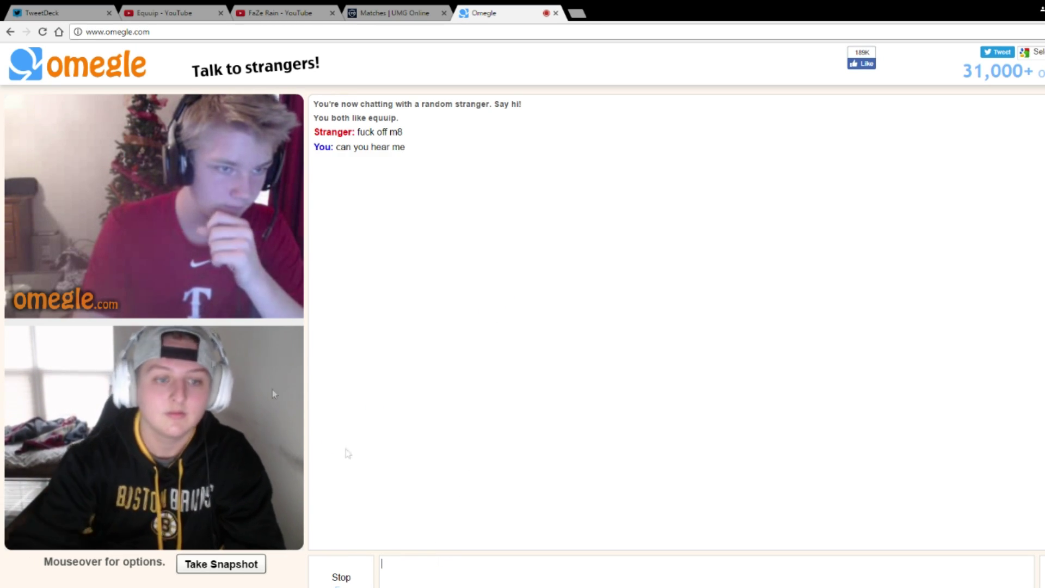
pyautogui.moveTo(154, 437)
pyautogui.click(160, 523)
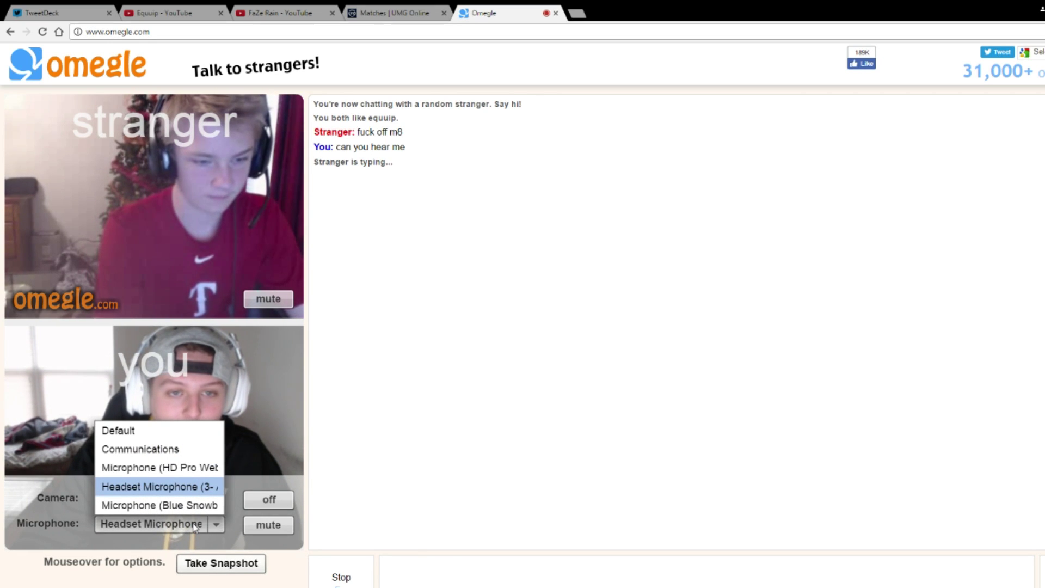
pyautogui.click(493, 344)
pyautogui.click(42, 13)
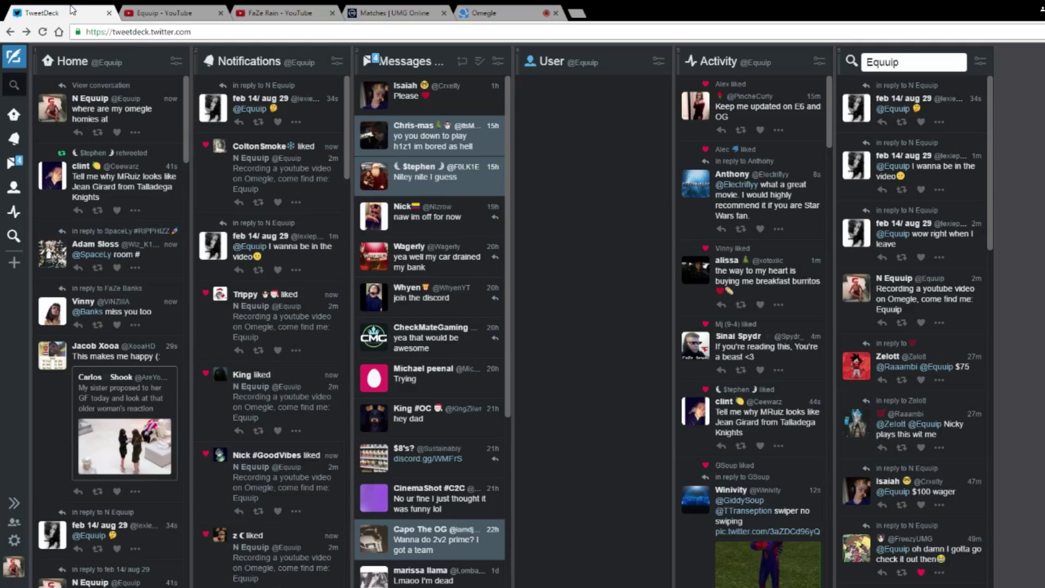
pyautogui.click(484, 12)
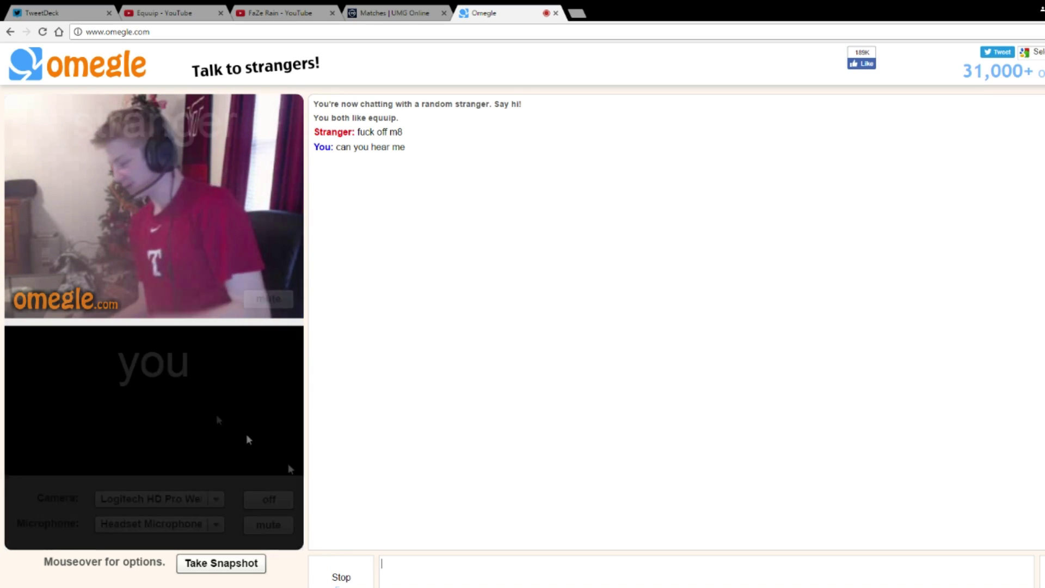
# Step: Reselect the webcam in the Camera dropdown until your own video returns
pyautogui.moveTo(153, 401)
pyautogui.click(157, 498)
pyautogui.click(147, 536)
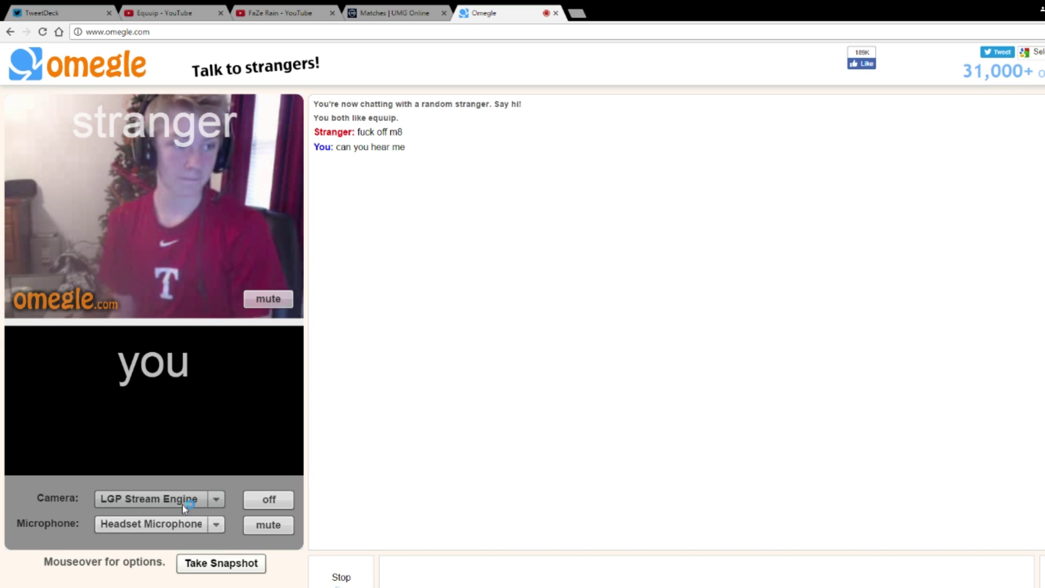
pyautogui.click(182, 500)
pyautogui.click(187, 532)
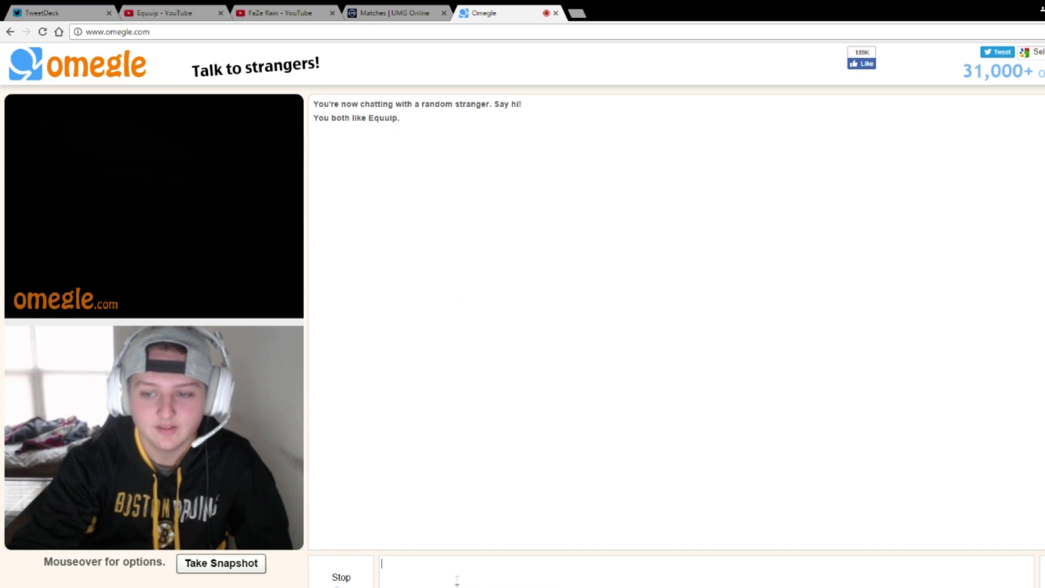
pyautogui.write('hello')
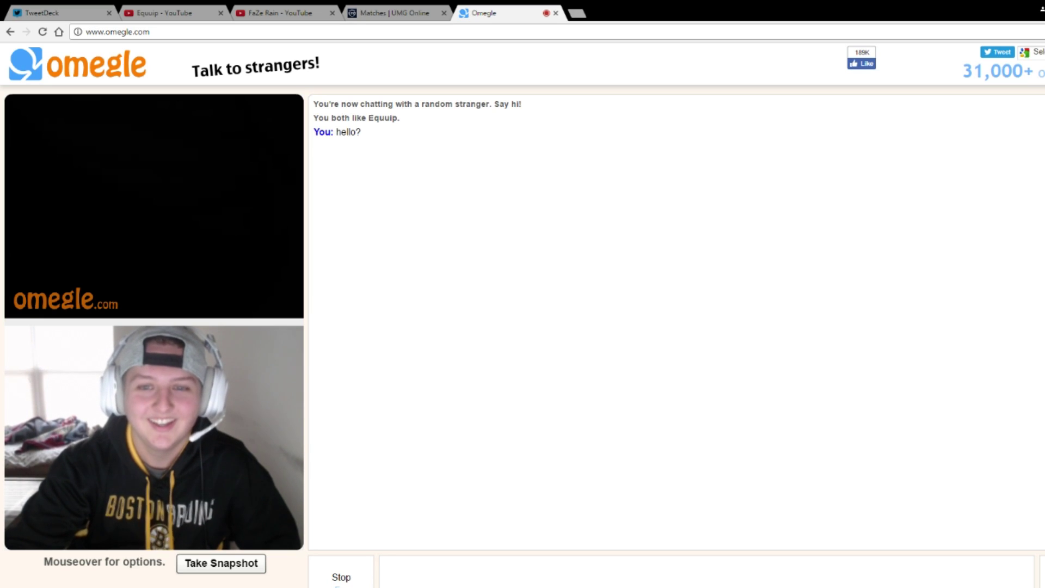
# Step: Open a new browser tab and close it again, returning to Omegle
pyautogui.click(573, 10)
pyautogui.click(667, 14)
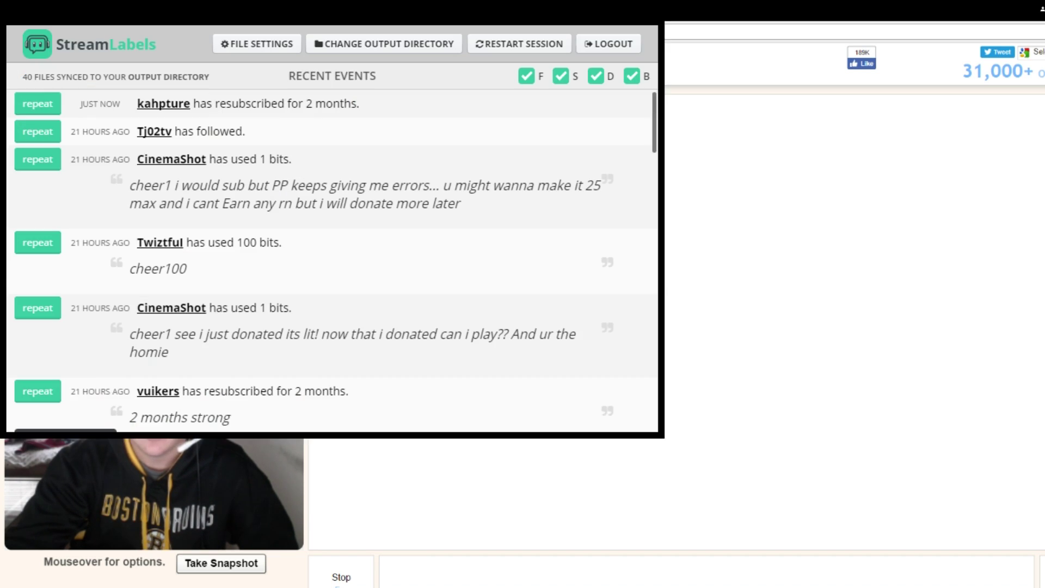
# Step: Drag the StreamLabels events window down and to the right
pyautogui.moveTo(328, 15); pyautogui.dragTo(393, 91)
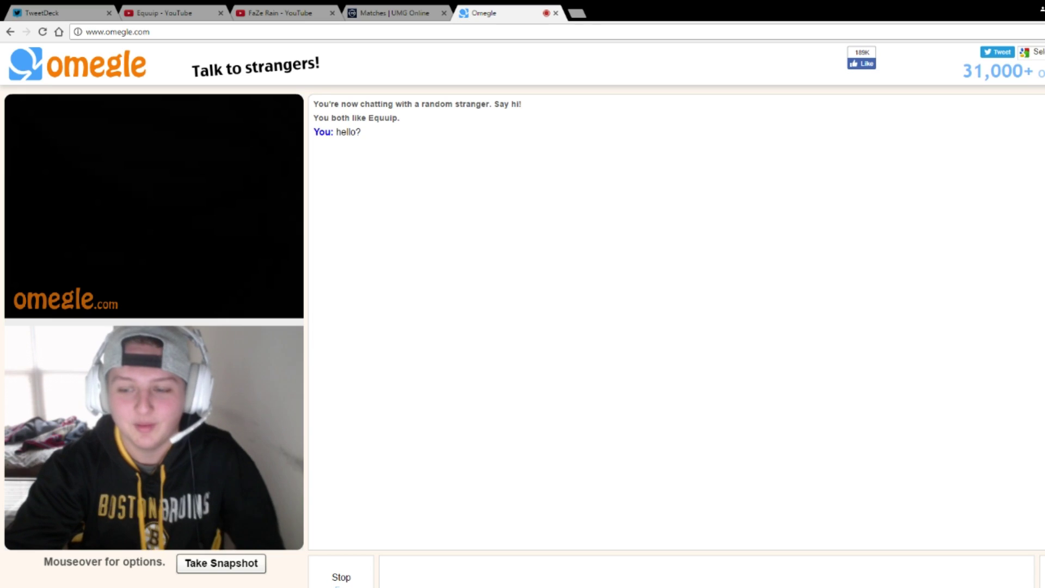
# Step: Confirm ending the silent stranger's chat with Really?
pyautogui.click(356, 580)
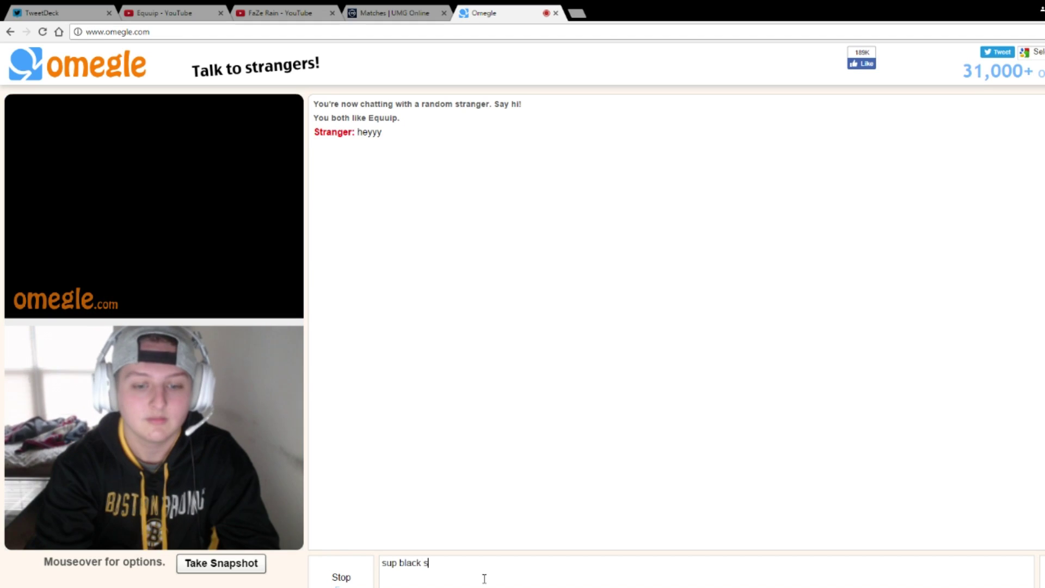
pyautogui.write('en')
# Step: Send 'sup black screen' and '<3 much love homie' to the stranger
pyautogui.press('Return')
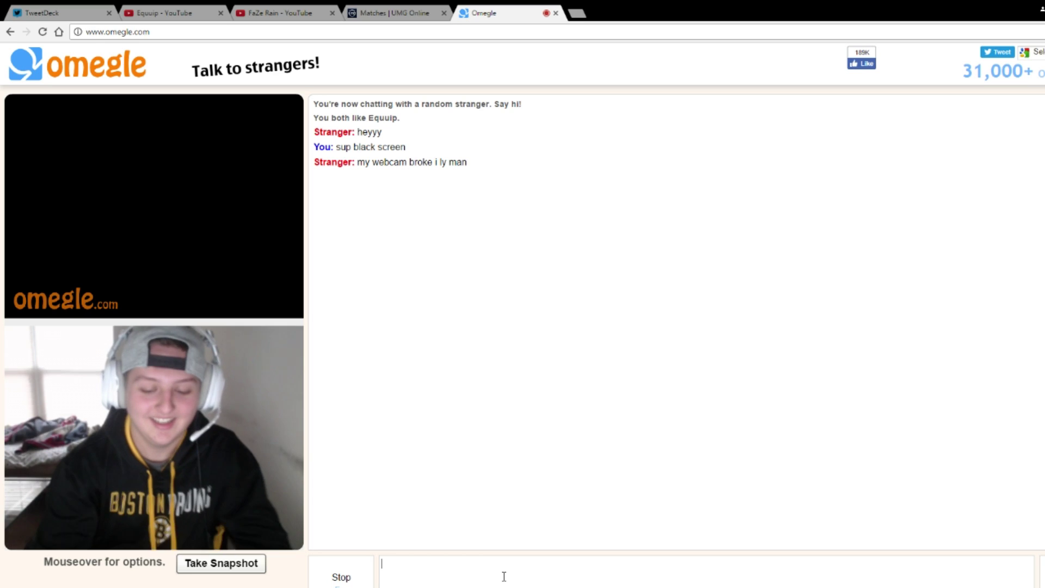
pyautogui.write('<3 much ')
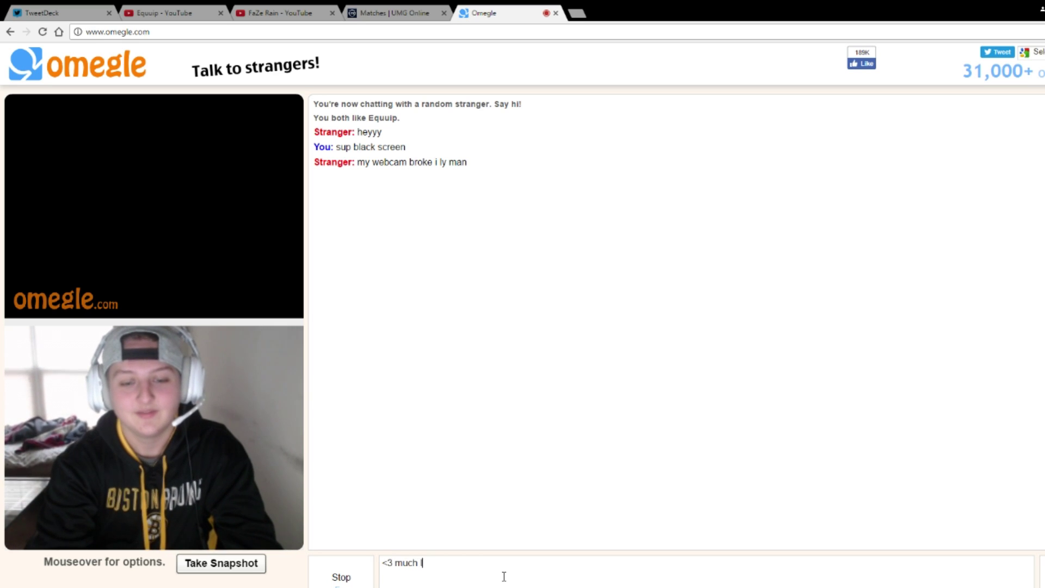
pyautogui.write('love homie')
pyautogui.press('Return')
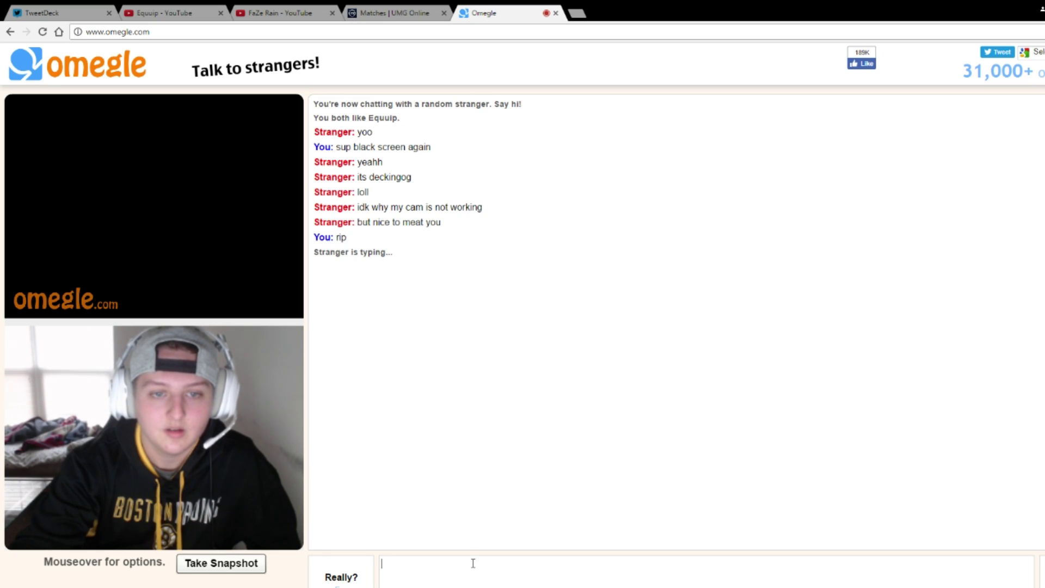
pyautogui.moveTo(442, 208); pyautogui.dragTo(403, 222)
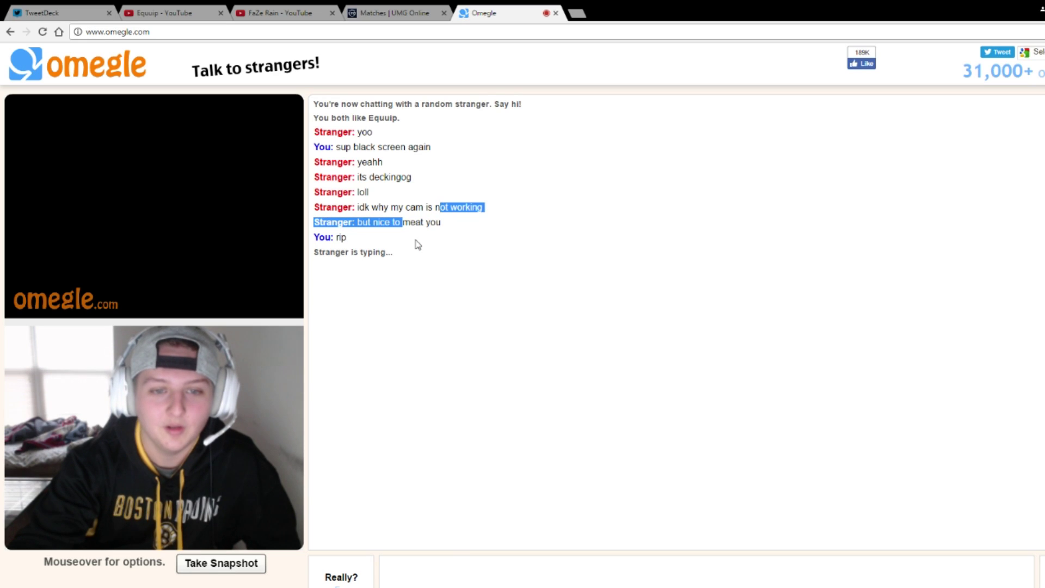
pyautogui.click(403, 225)
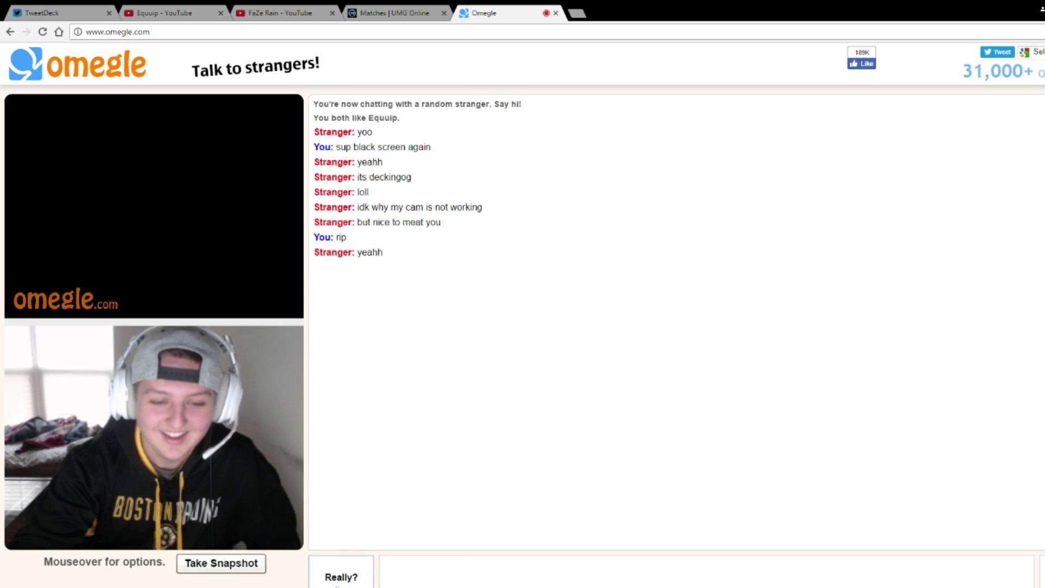
pyautogui.press('Escape')
pyautogui.press('Escape')
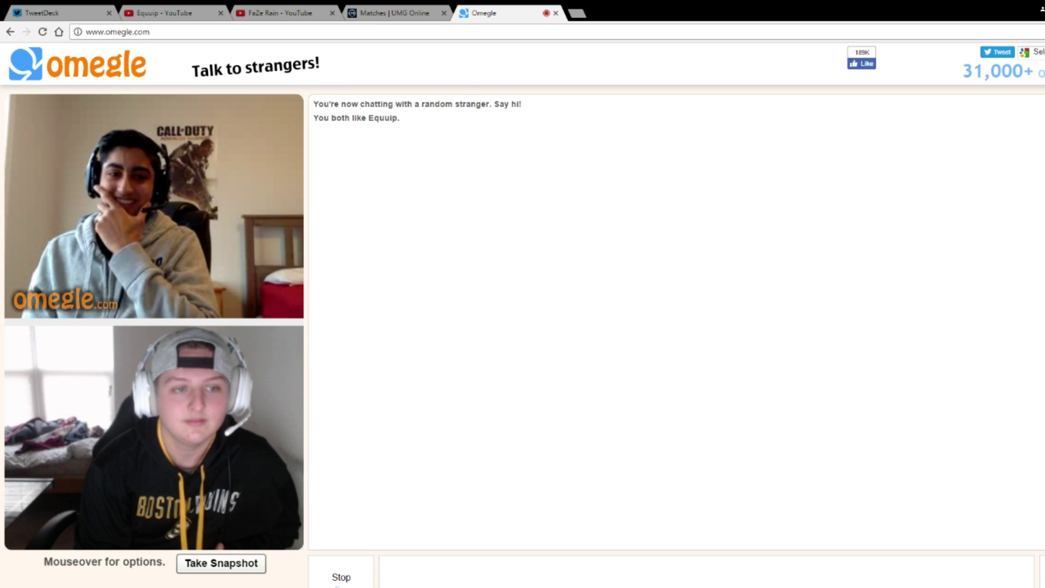
# Step: Focus the chat box, then skip this stranger with Stop
pyautogui.click(430, 576)
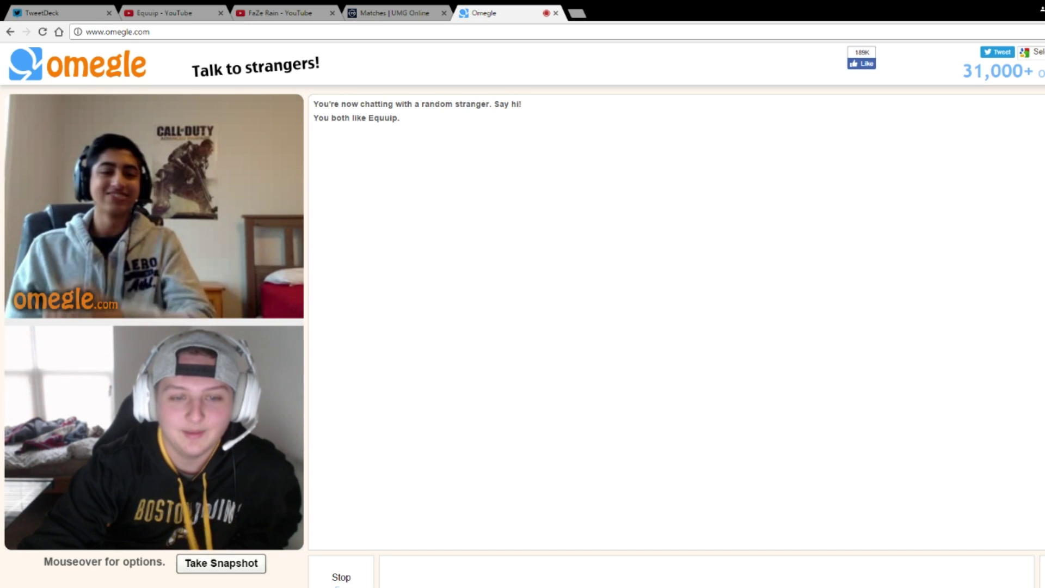
pyautogui.click(341, 577)
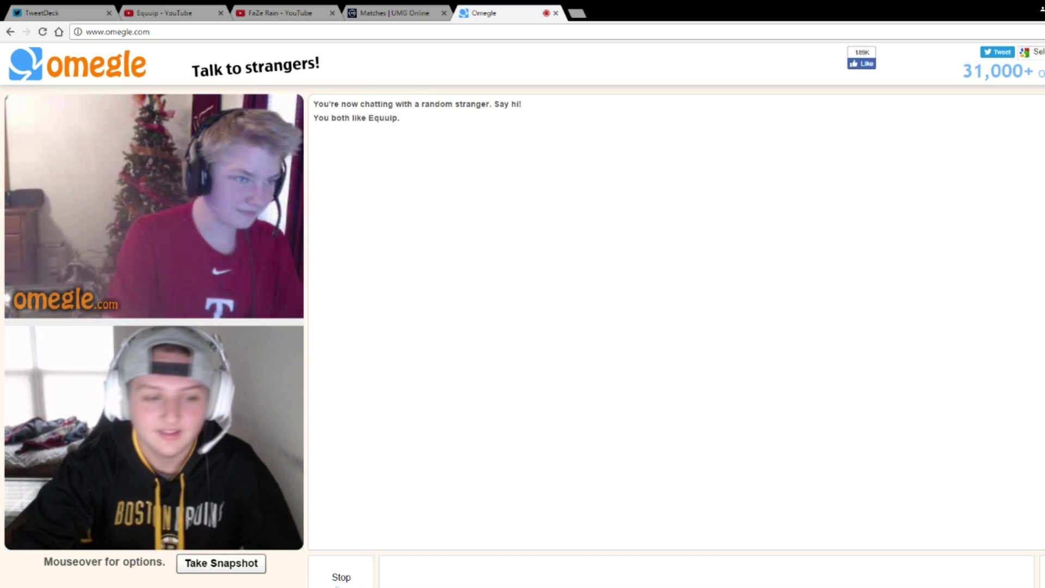
pyautogui.click(577, 13)
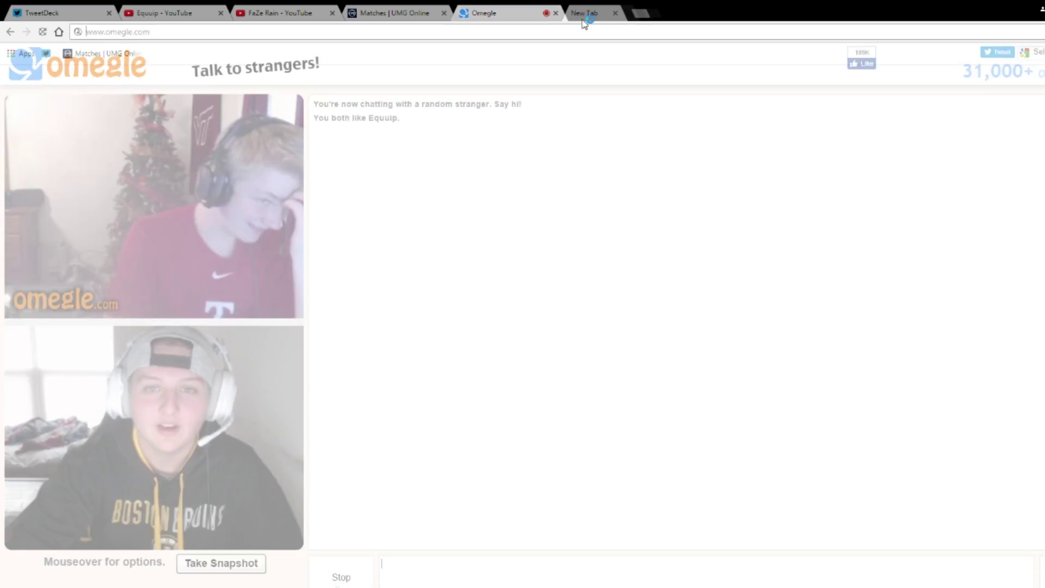
pyautogui.write('gamebattles')
pyautogui.press('Return')
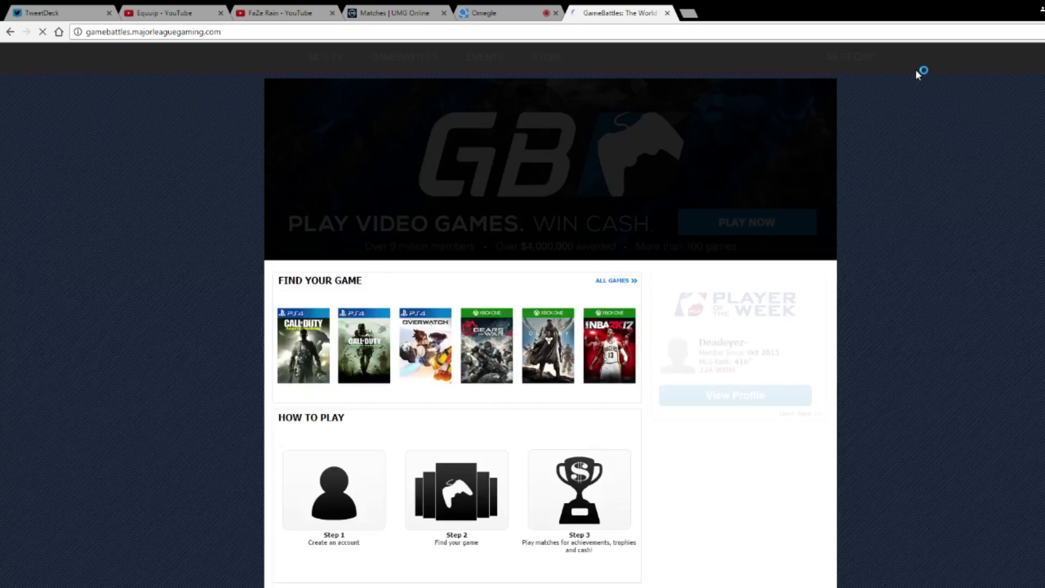
pyautogui.click(840, 56)
pyautogui.click(842, 84)
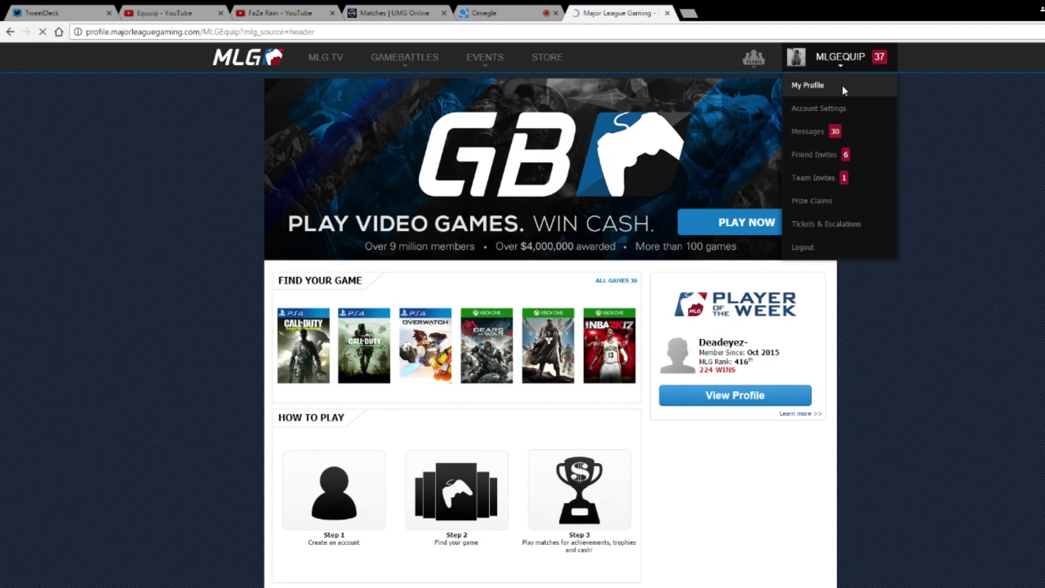
pyautogui.moveTo(232, 503)
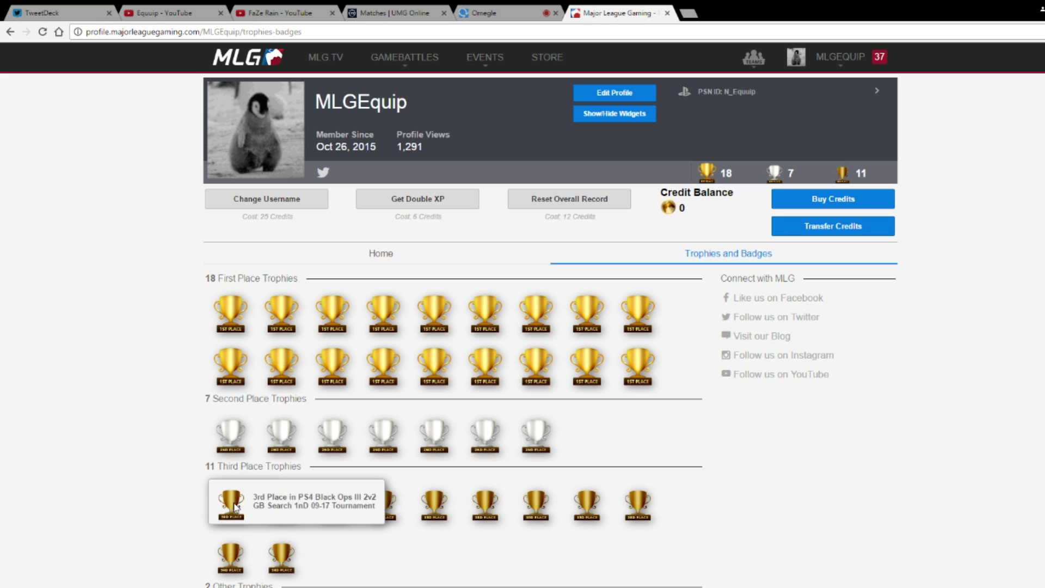
pyautogui.scroll(-3, 235, 506)
pyautogui.scroll(3, 235, 409)
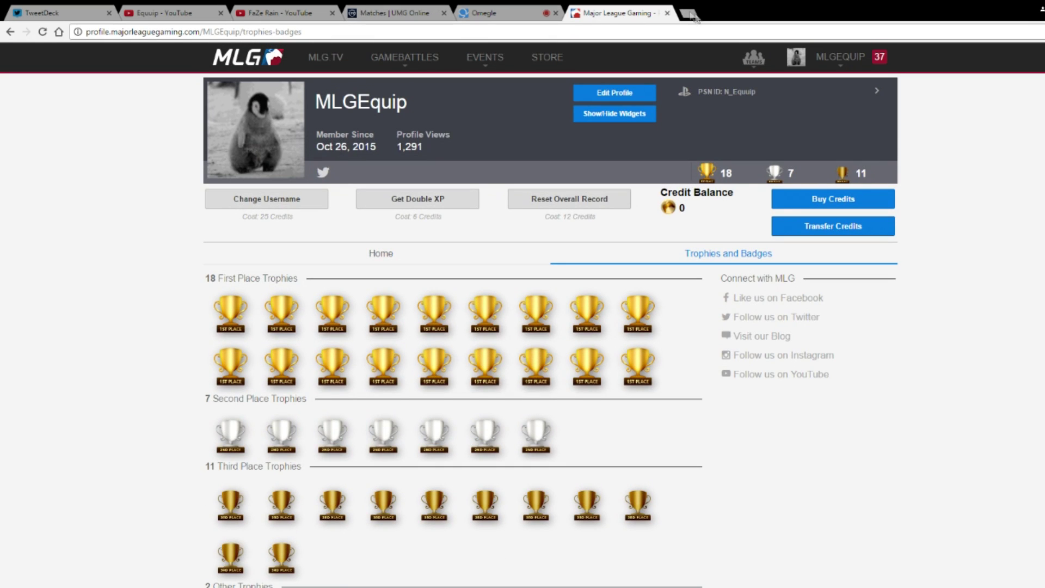
pyautogui.click(666, 13)
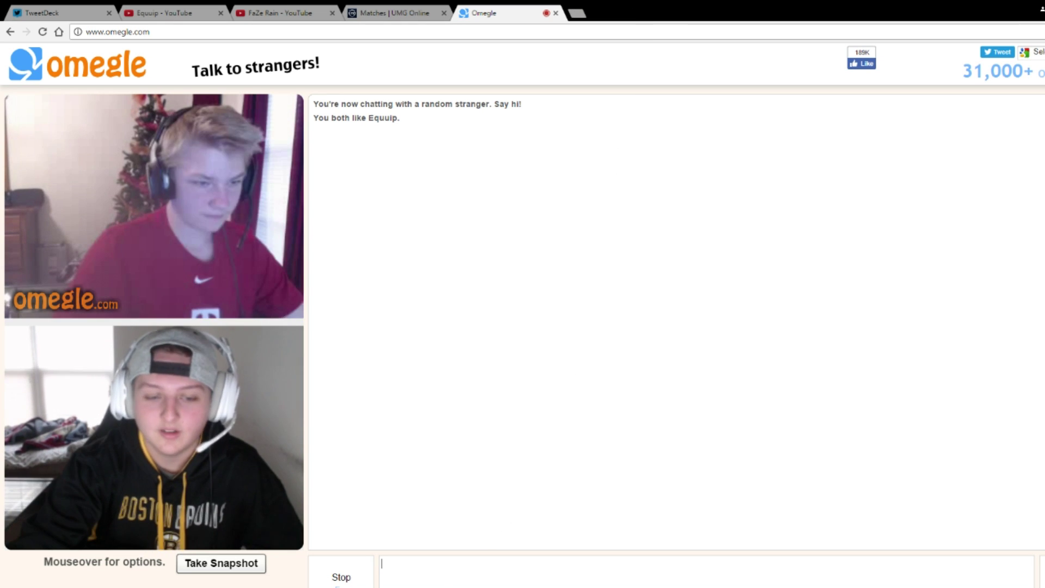